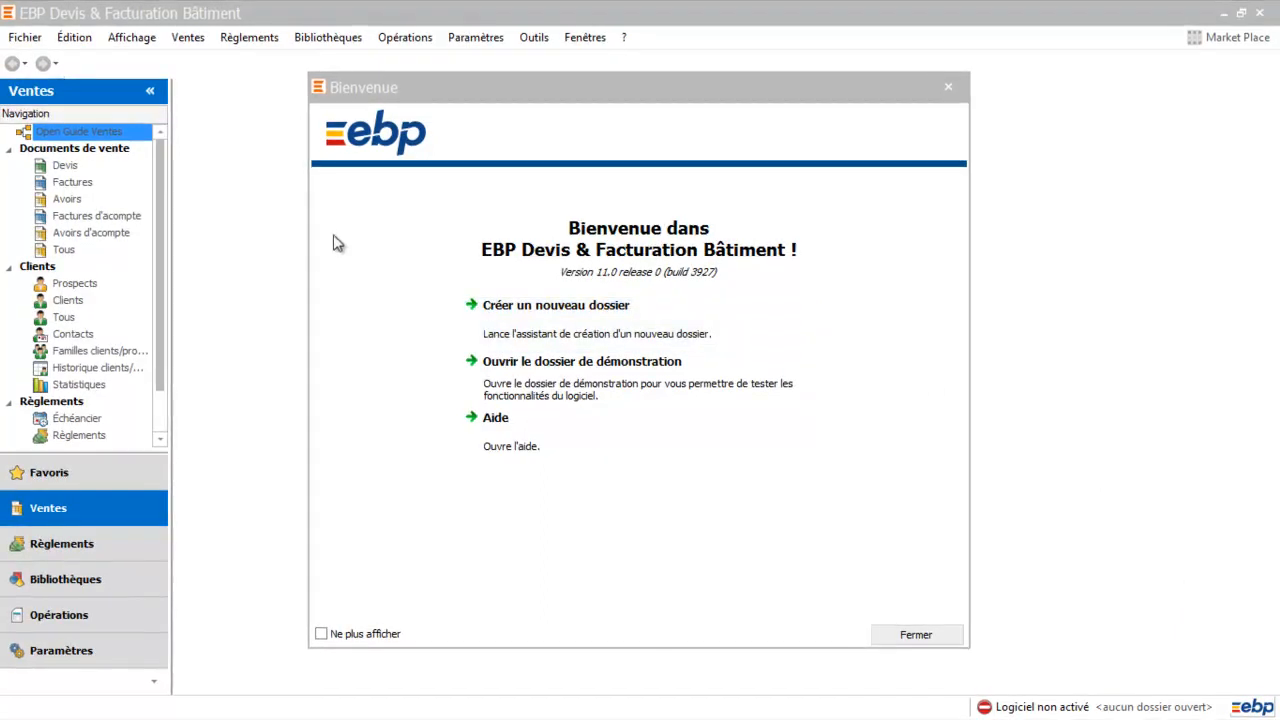
Start a new client + server dossier named 'FORMATION EBP DEV BATIMENT 2019'
click(280, 432)
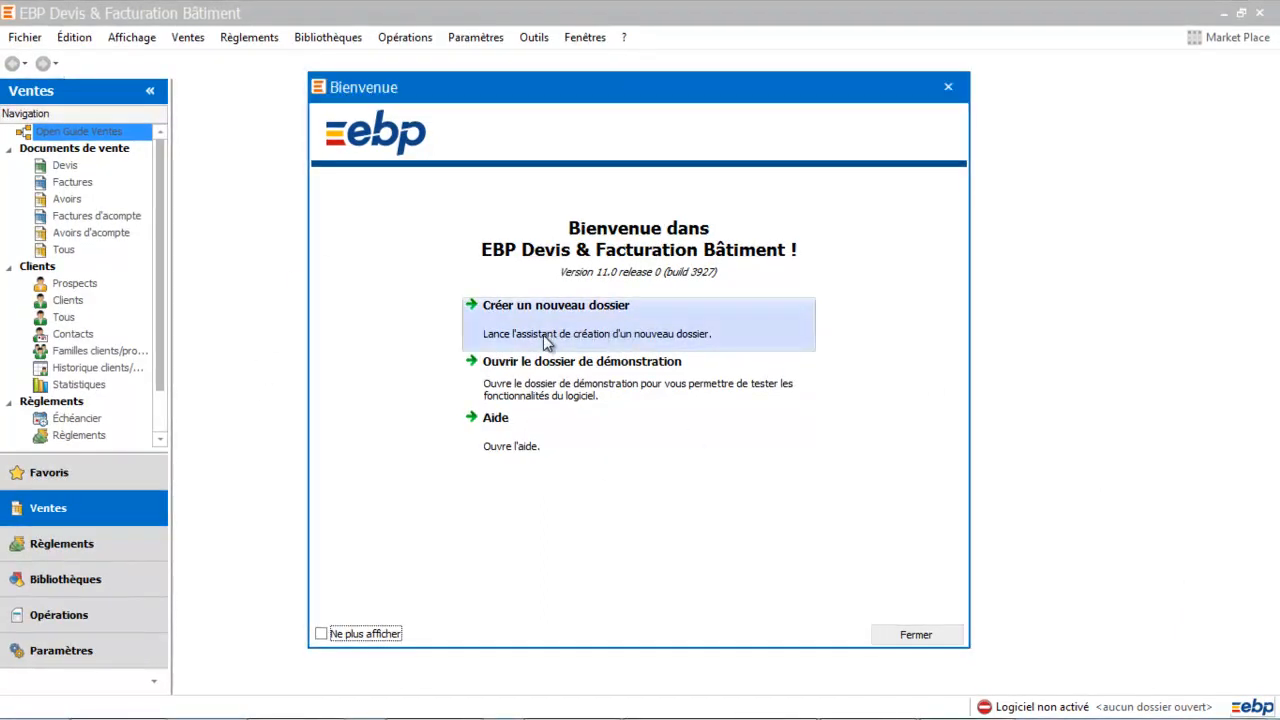
click(606, 336)
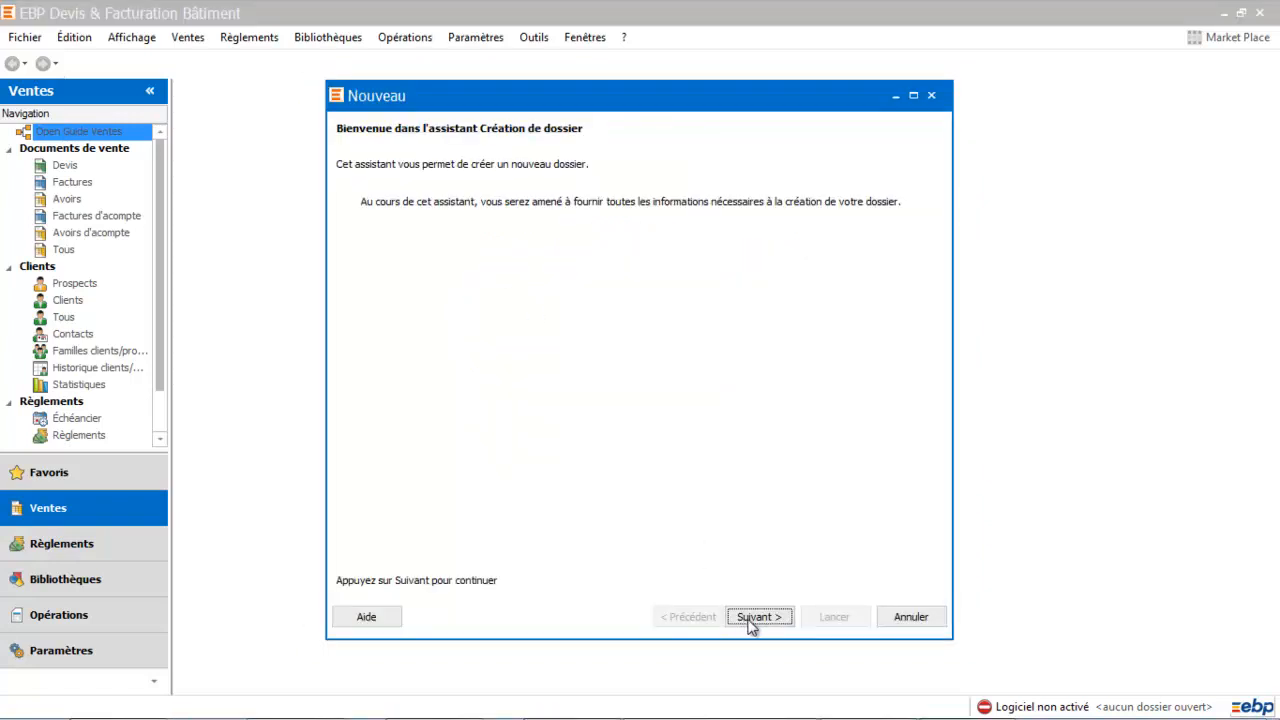
click(752, 617)
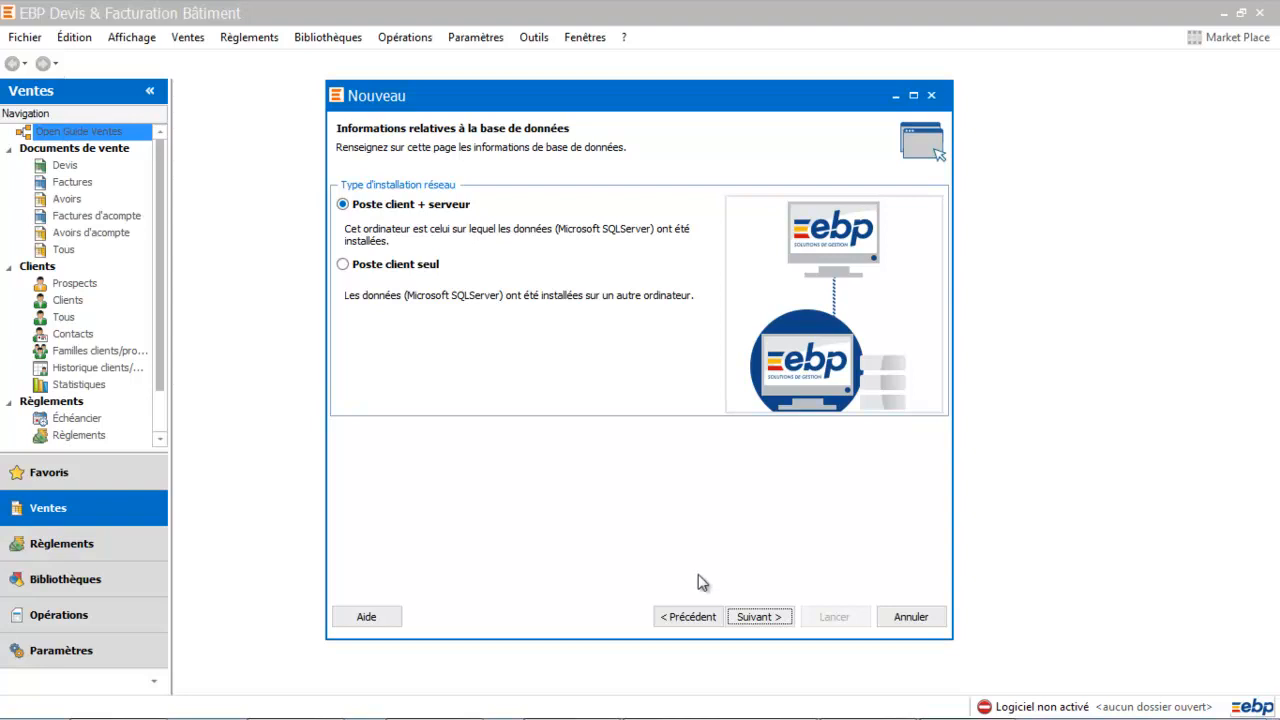
click(757, 618)
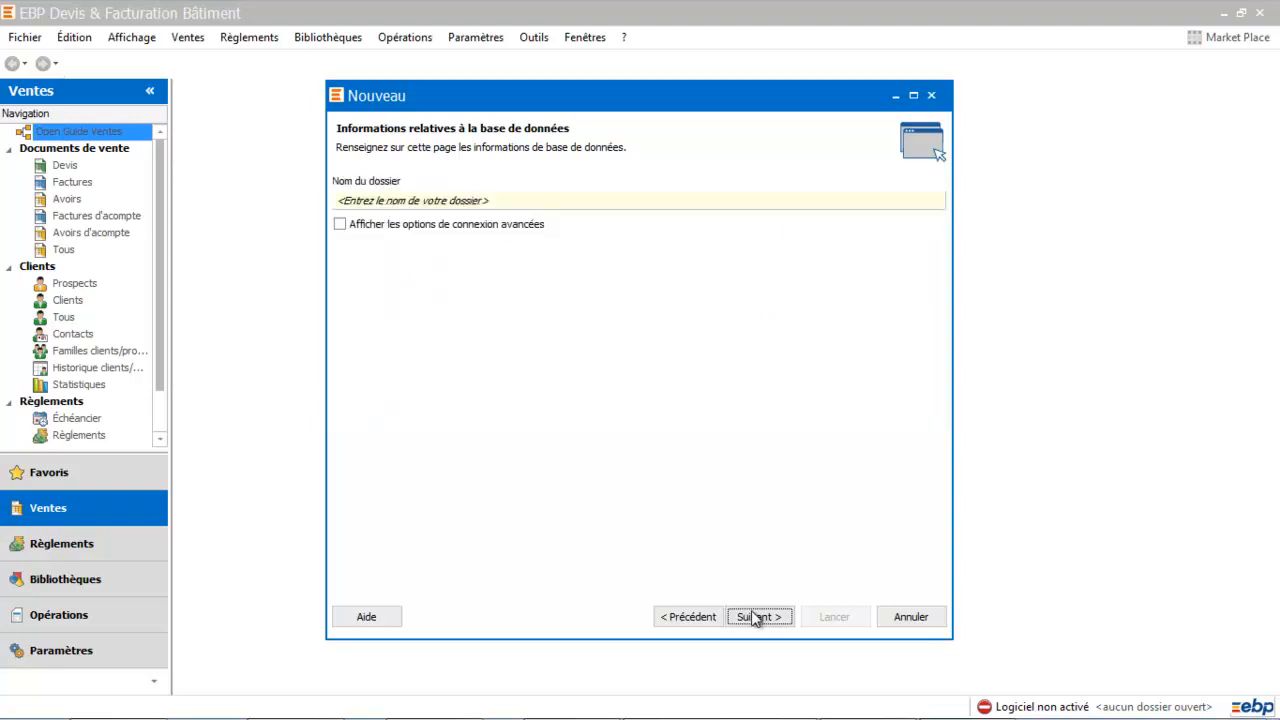
click(513, 200)
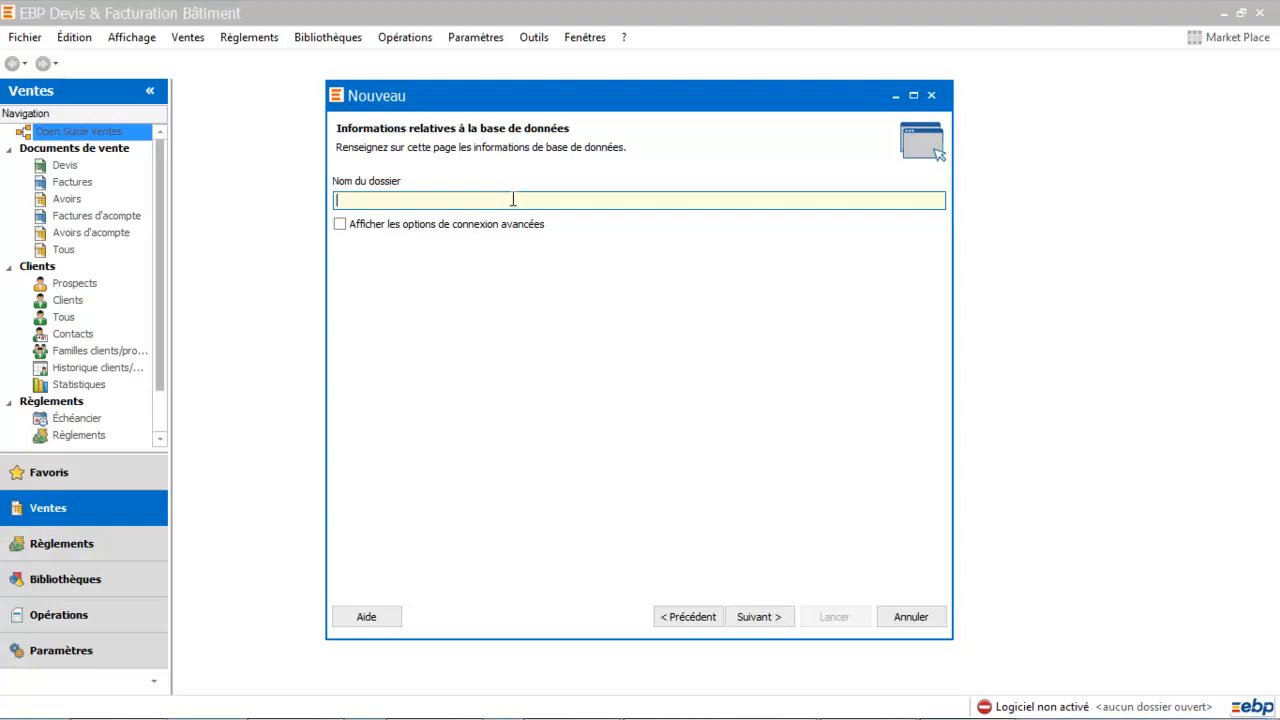
text(FORMATION EBP DEV BATIME)
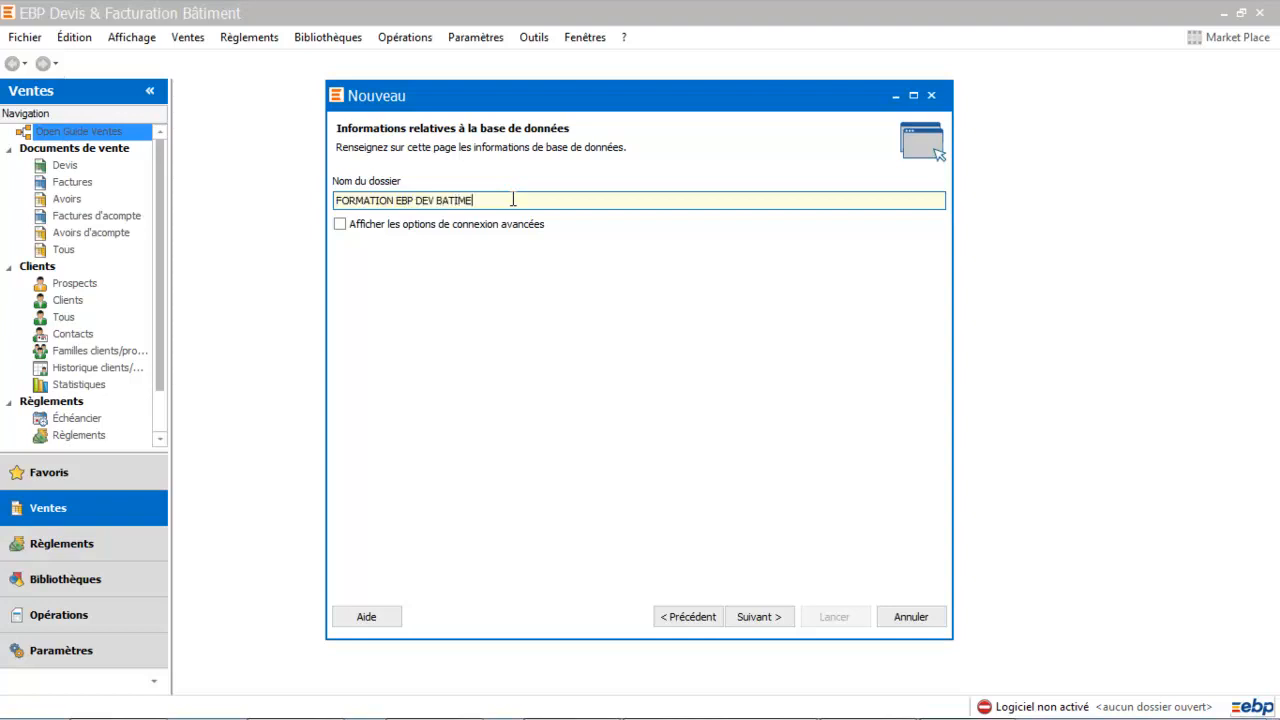
text(NT 2019)
Set the company's legal form to sarl
click(760, 617)
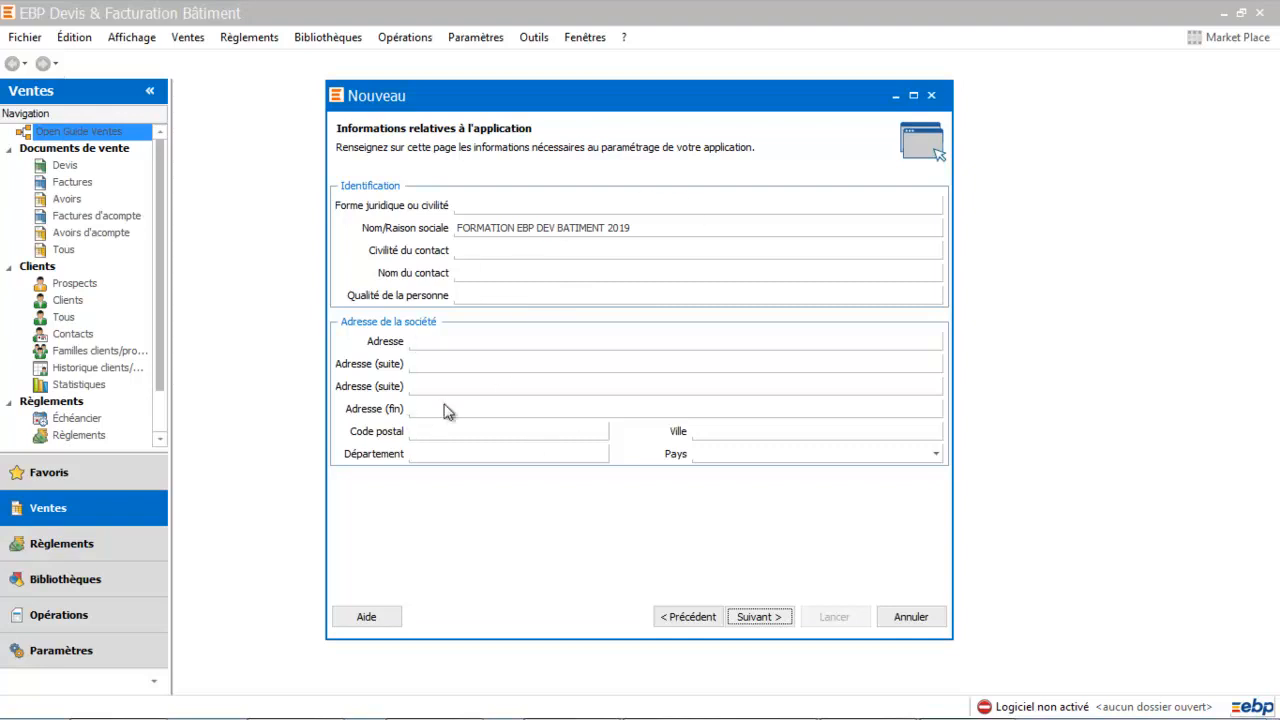
click(487, 204)
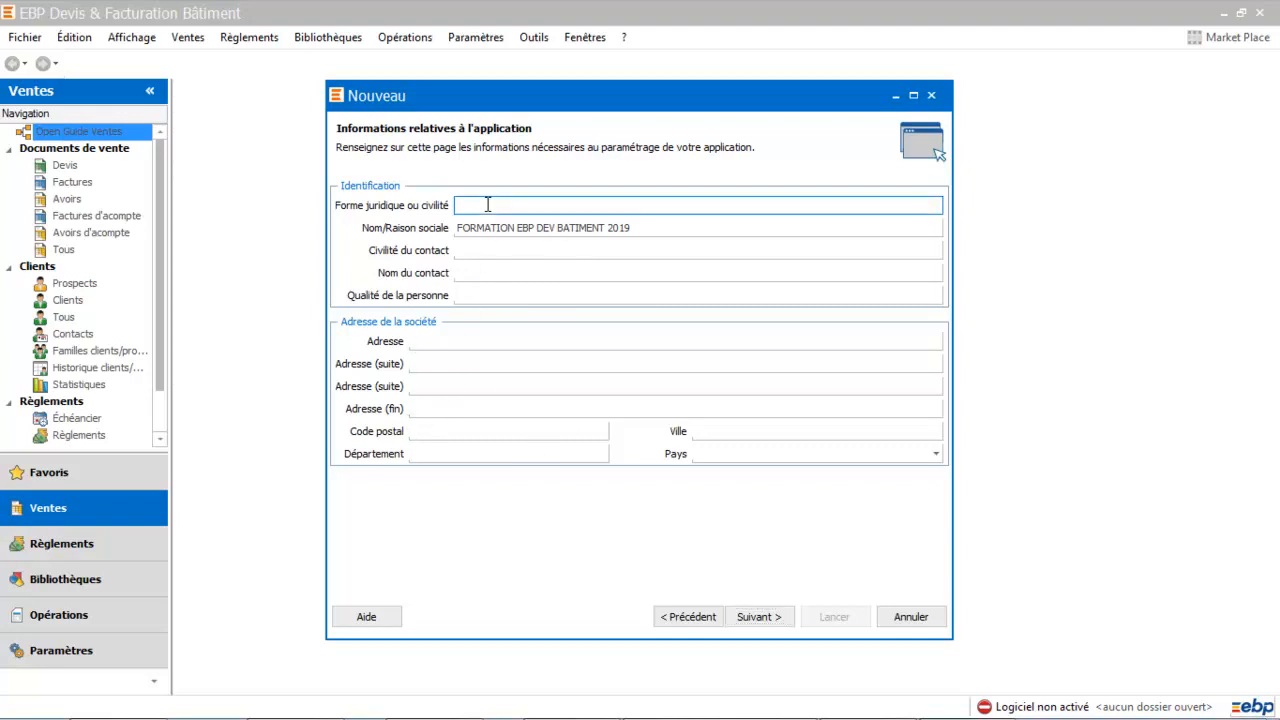
text(sarl)
key(Tab)
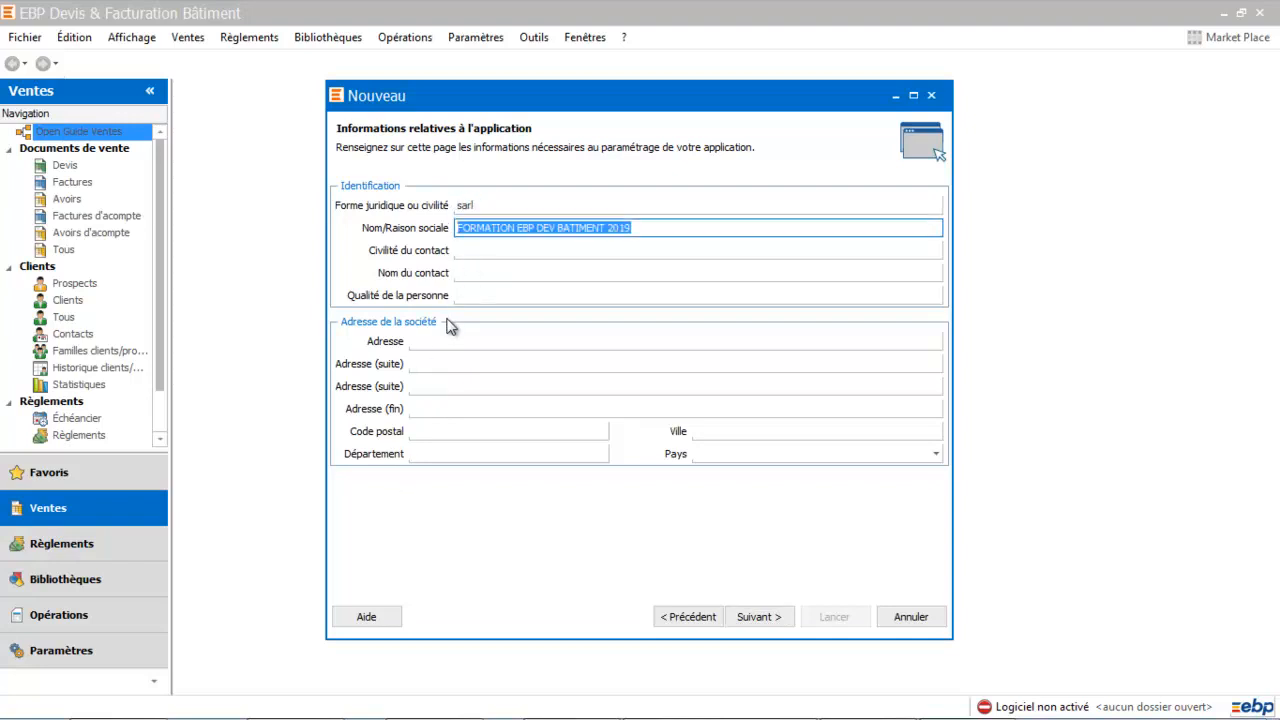
click(438, 338)
text(&)
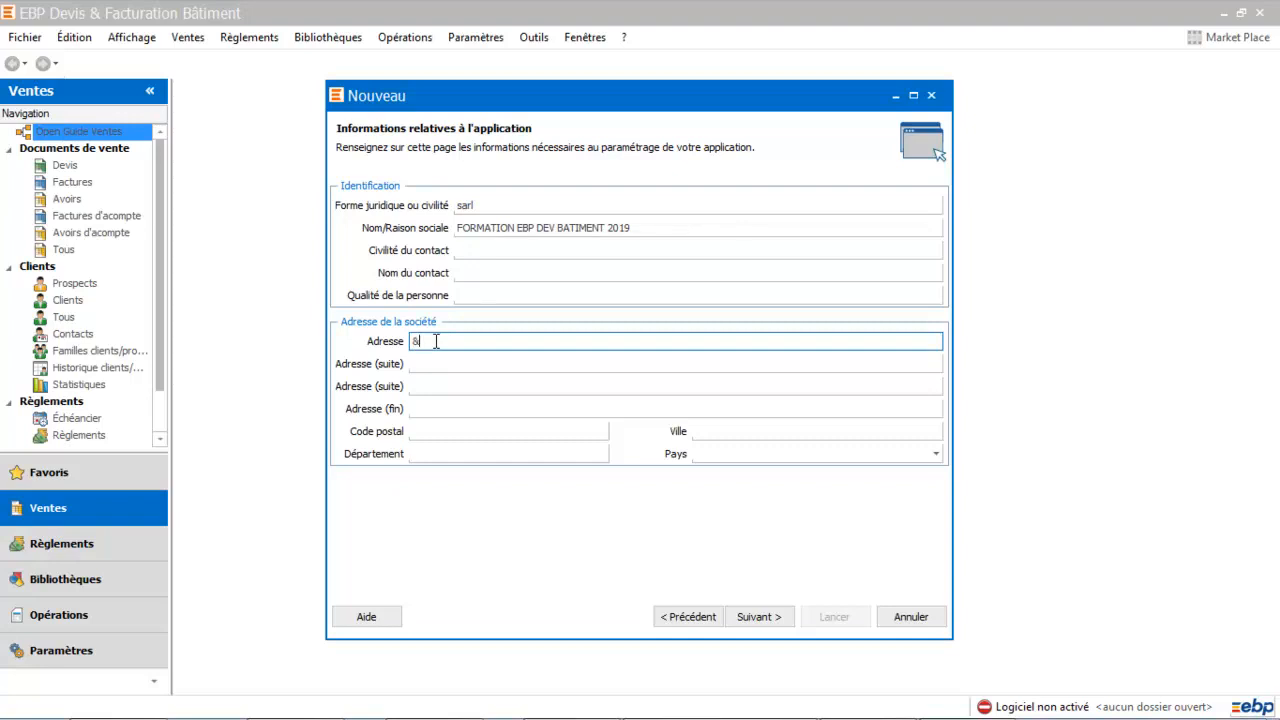
text(&à rue)
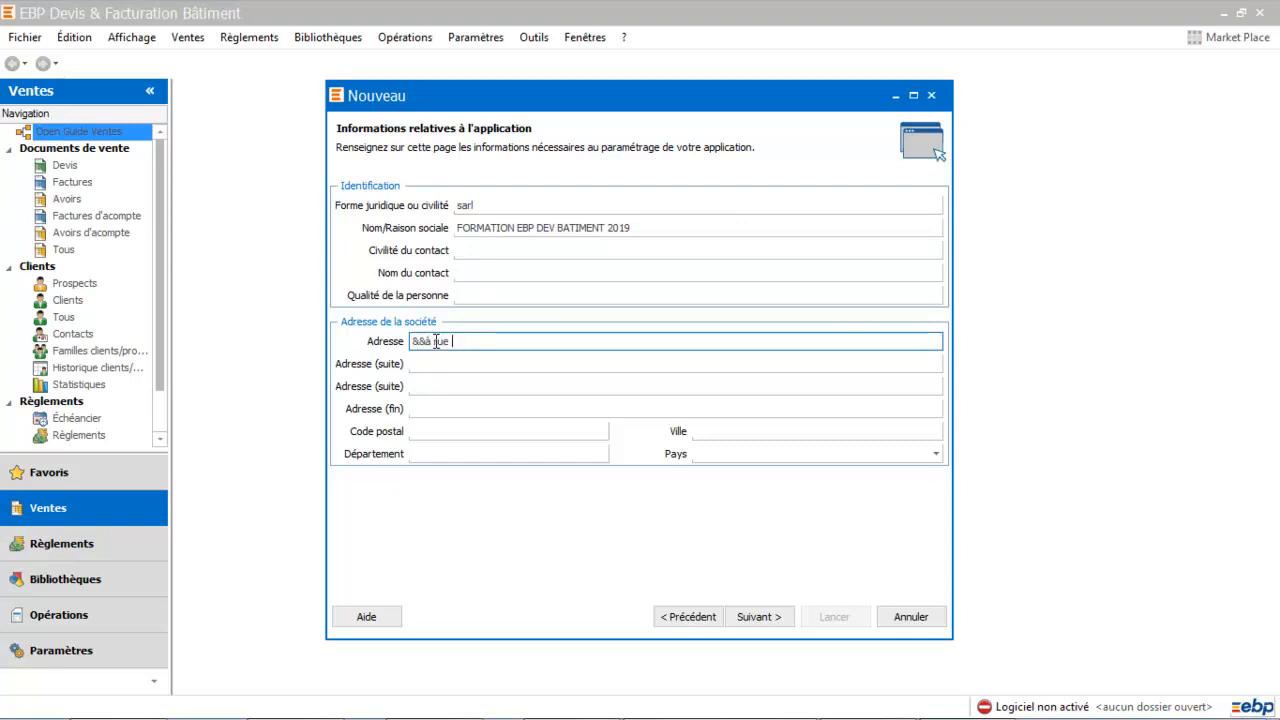
key(BackSpace)
key(BackSpace)
key(BackSpace)
key(BackSpace)
key(BackSpace)
key(BackSpace)
key(BackSpace)
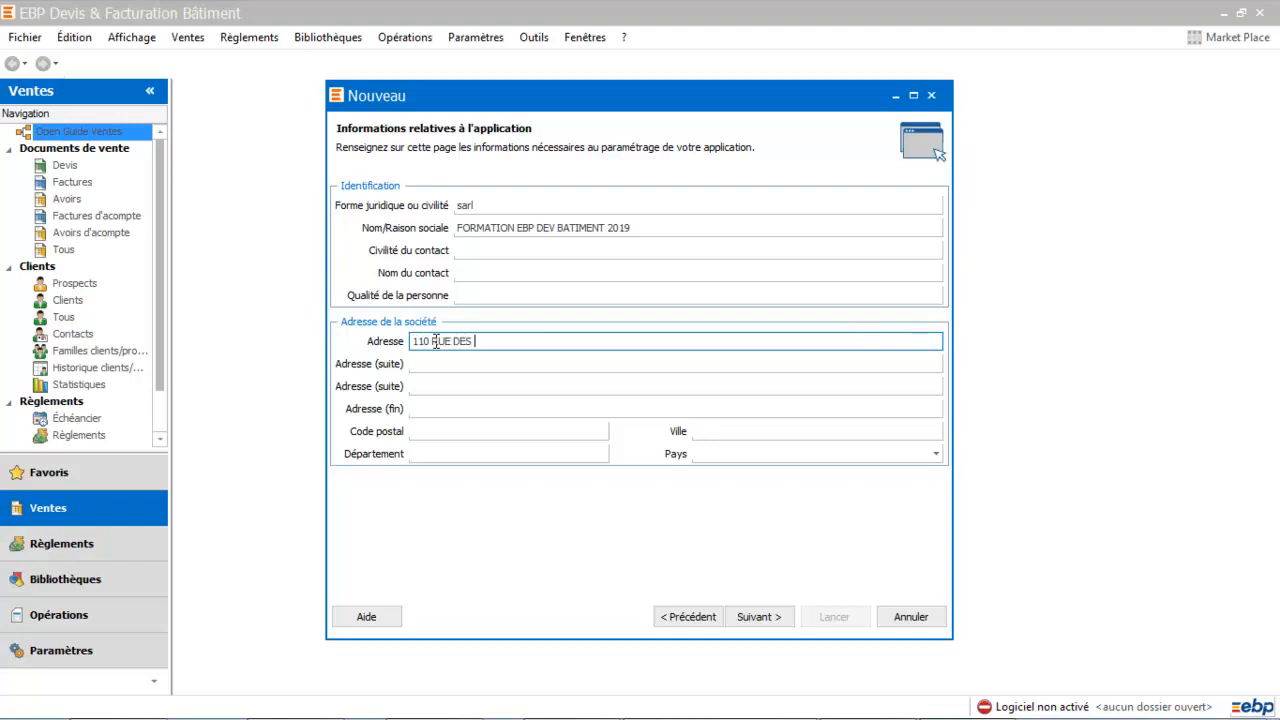
key(Tab)
click(423, 427)
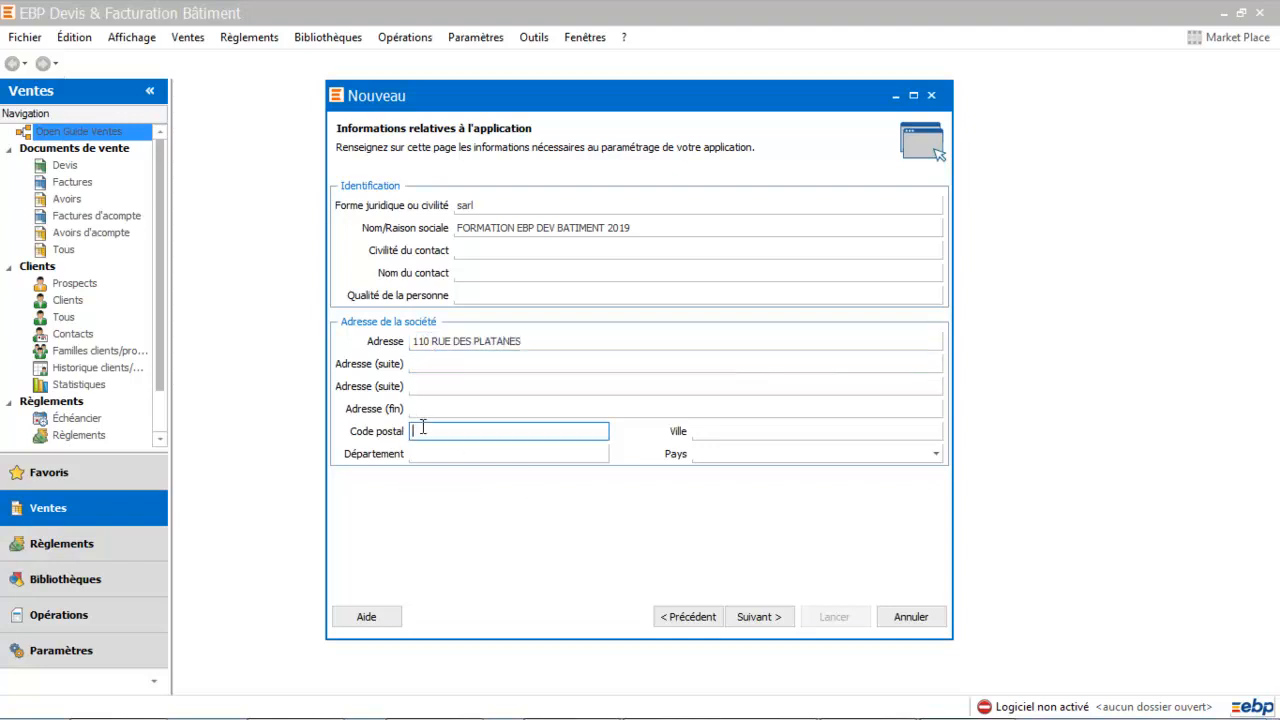
text(44000)
key(Tab)
text(NANTES)
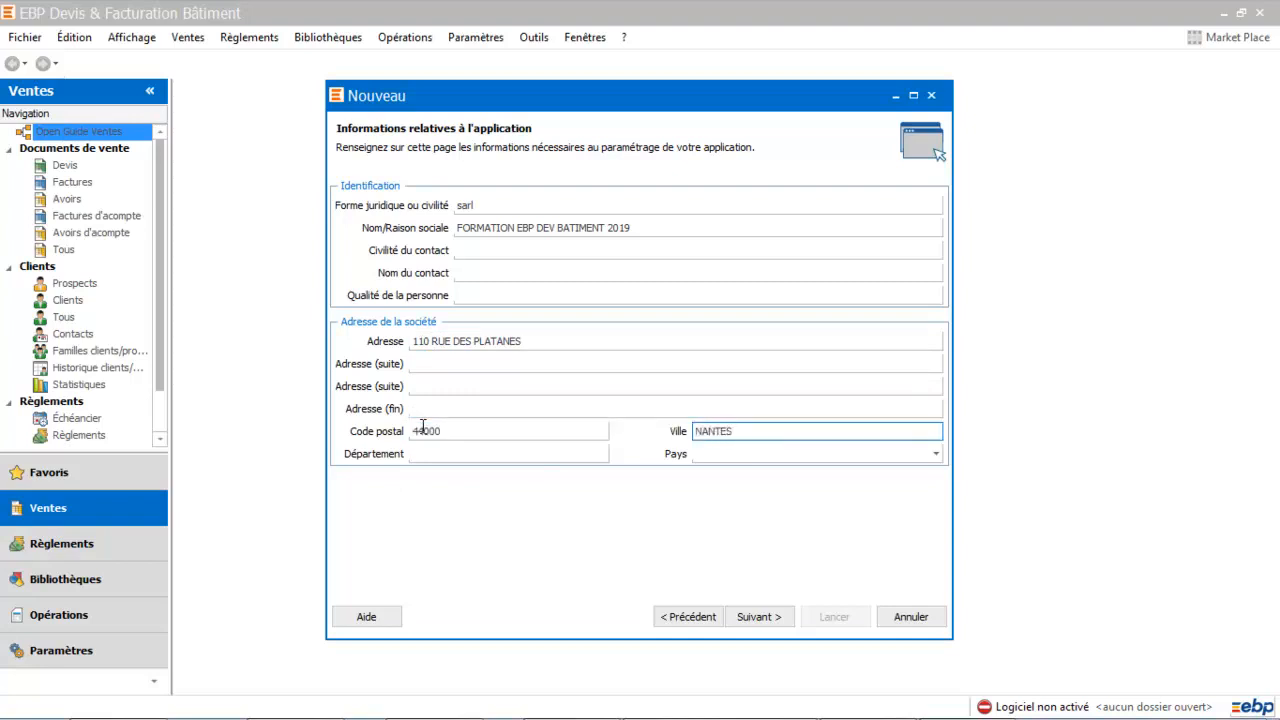
key(Tab)
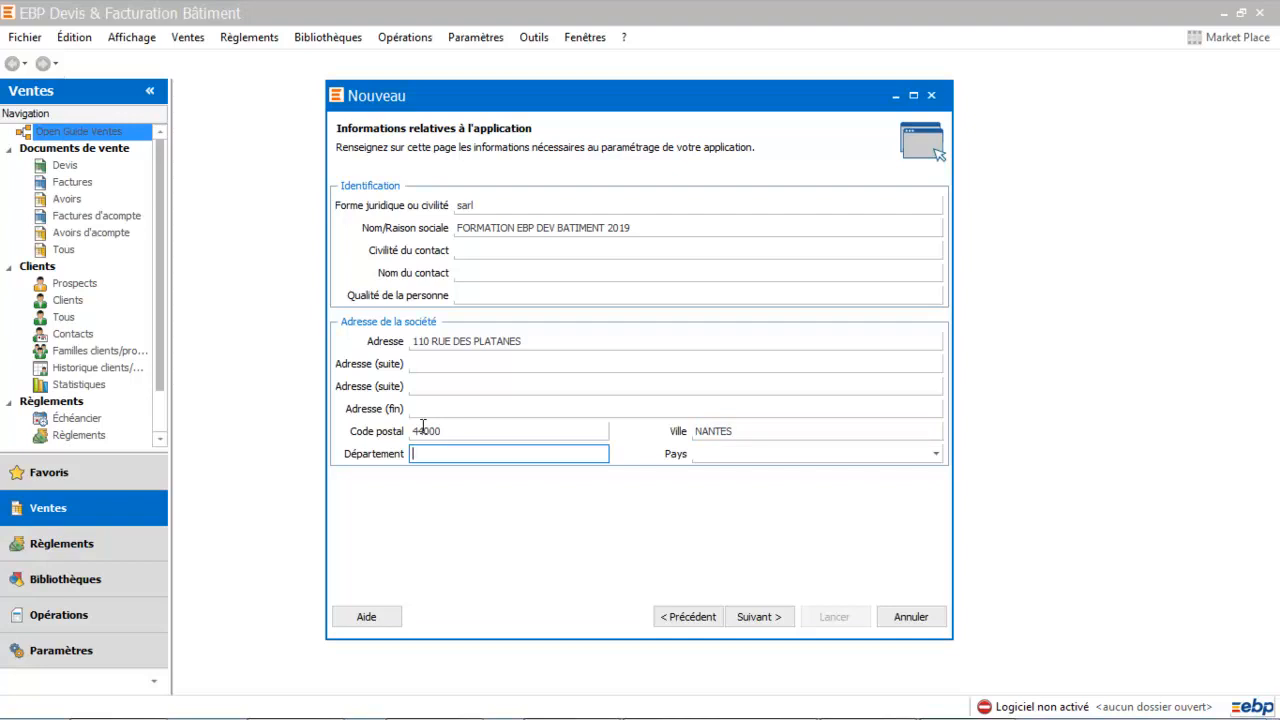
click(757, 616)
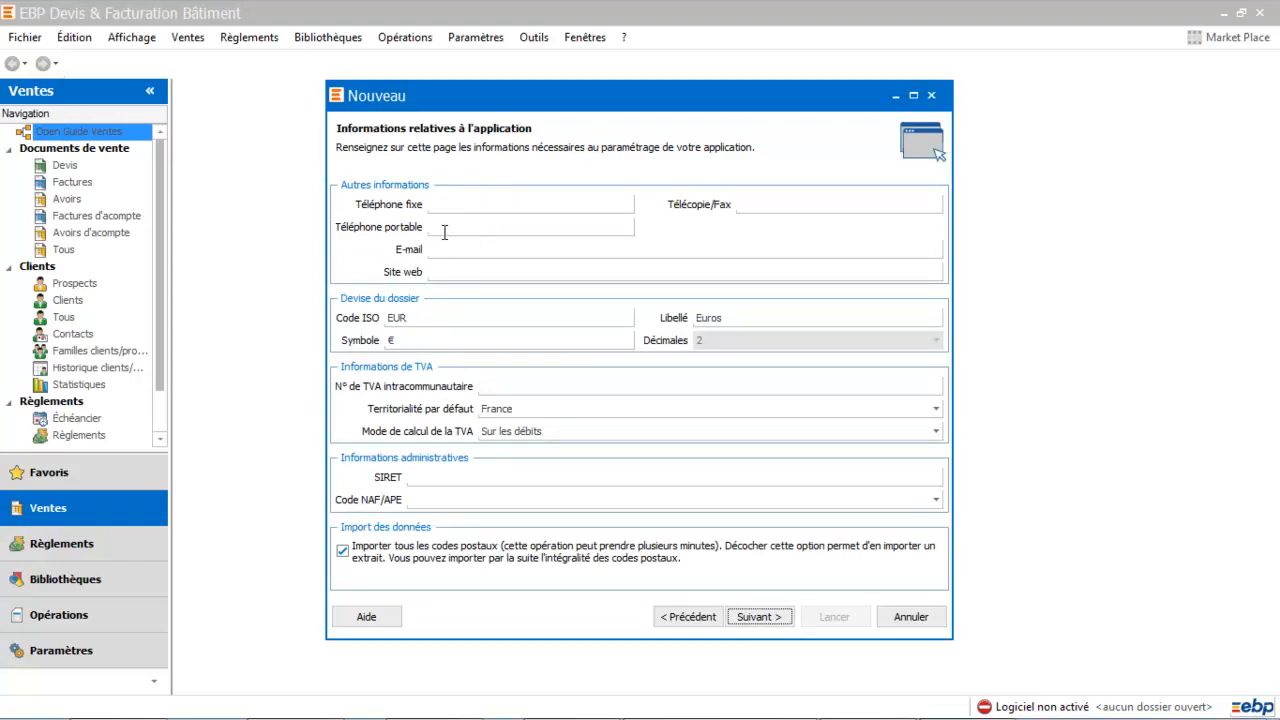
Set the TVA calculation mode to Mixte and turn off importing all postal codes
click(510, 385)
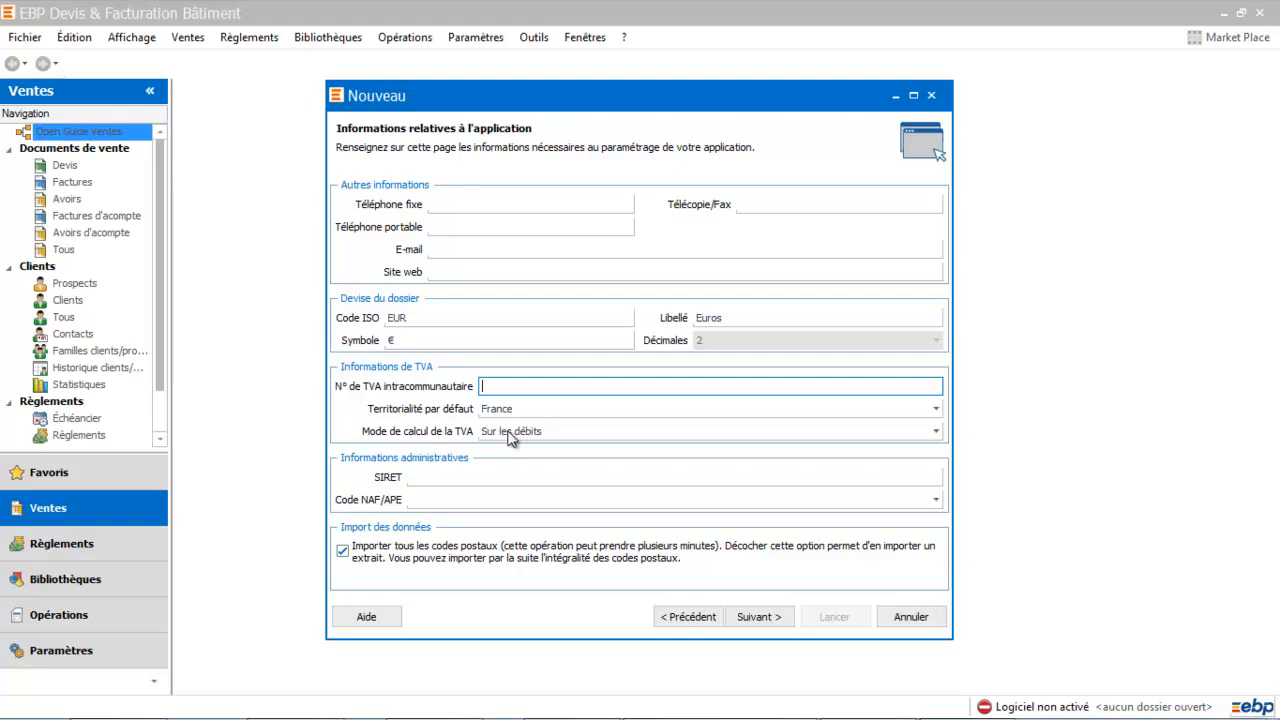
click(510, 431)
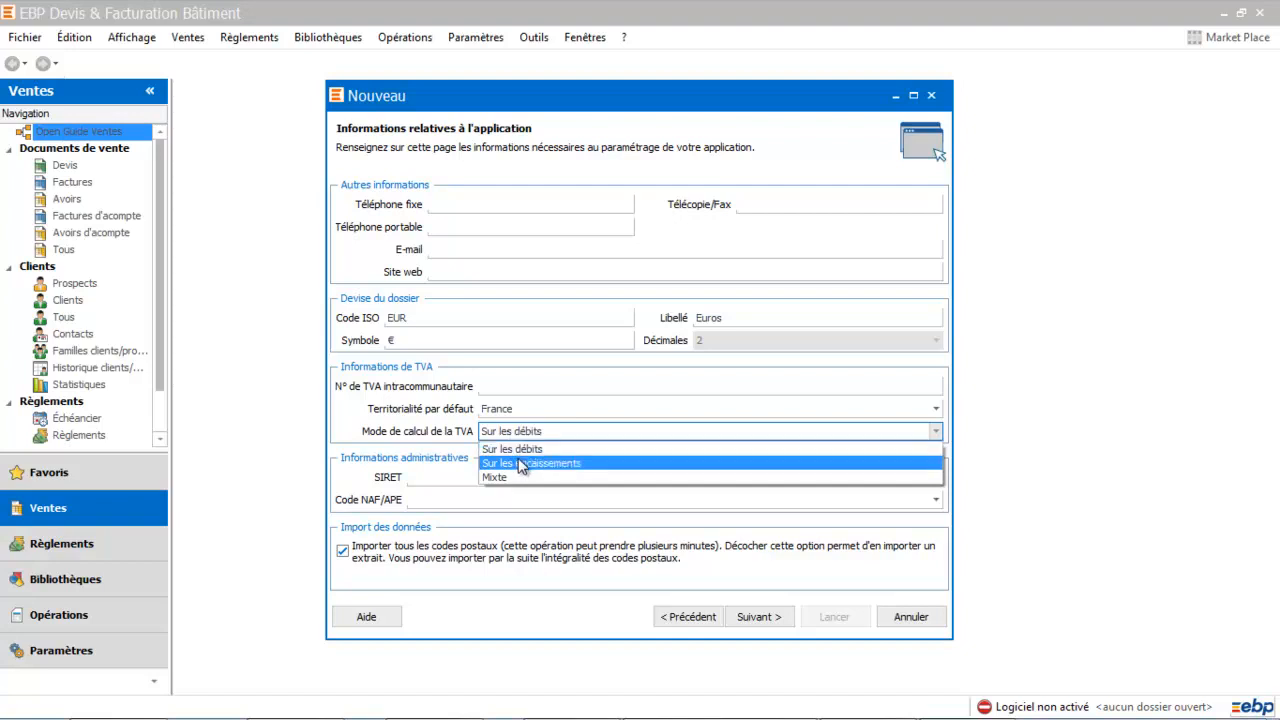
click(522, 436)
click(524, 436)
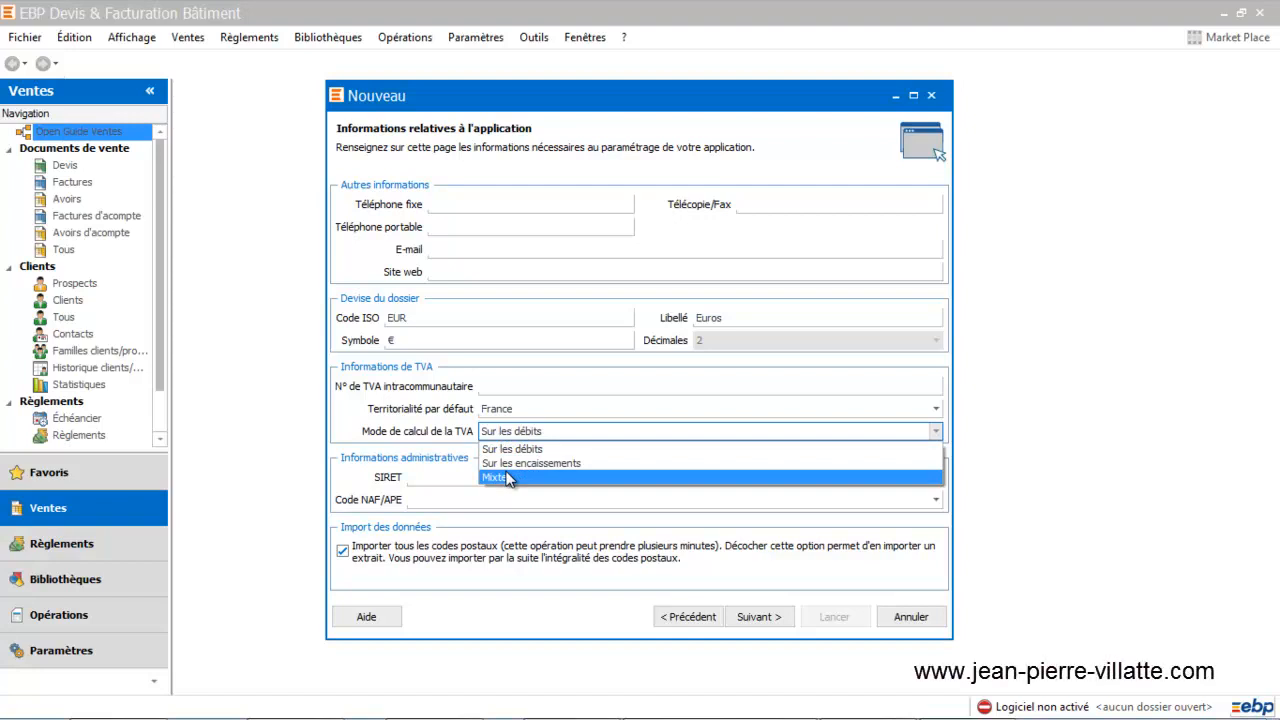
key(Escape)
key(Down)
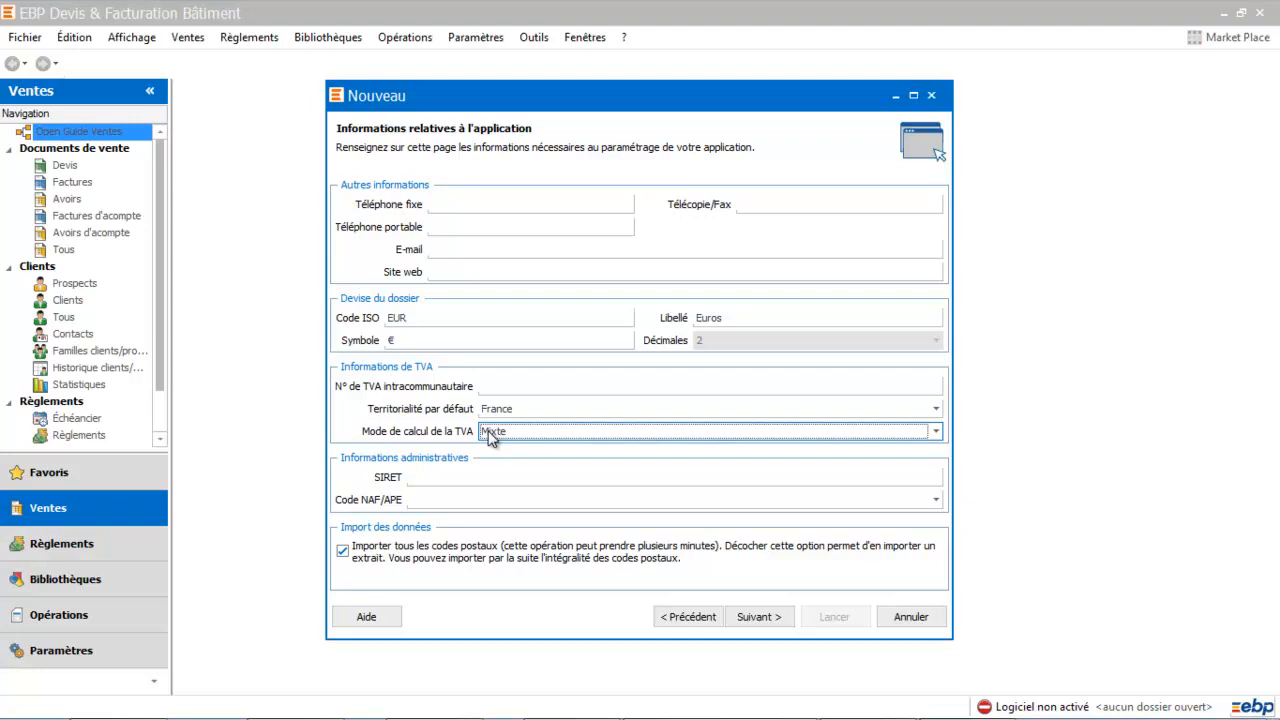
click(343, 555)
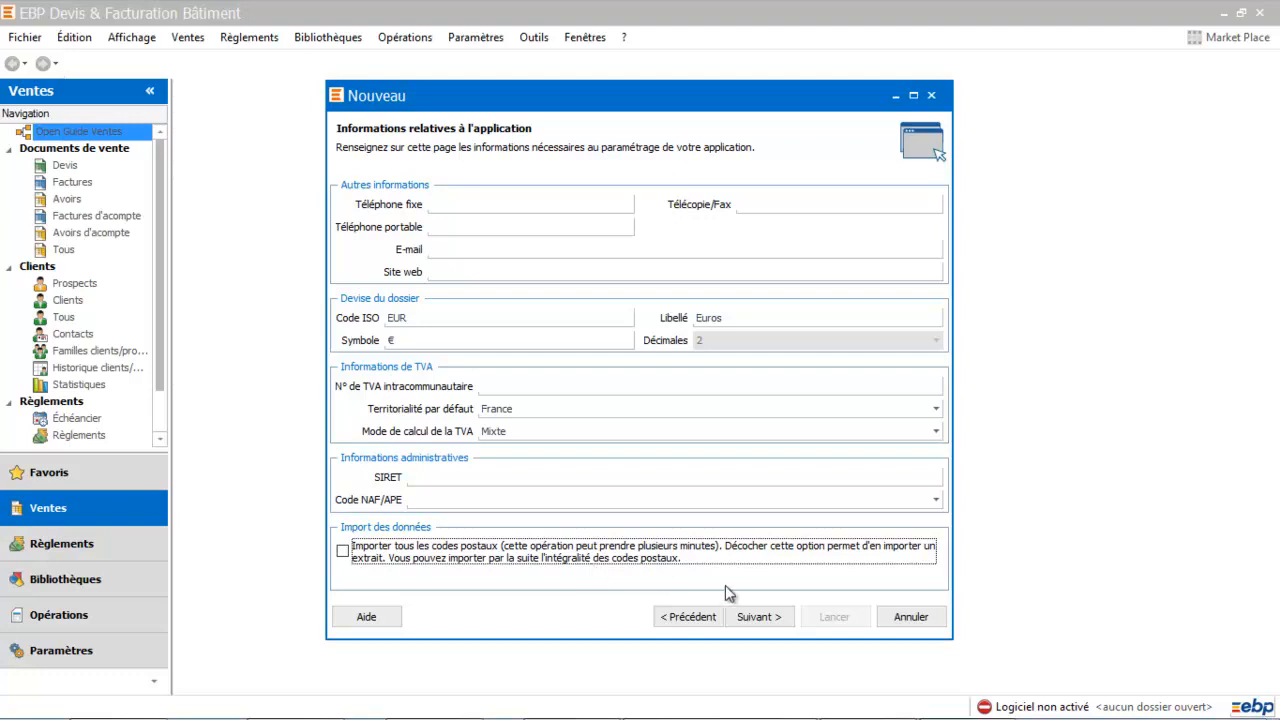
Review the settings summary and launch creation of dossier FORMATION EBP DEV BATIMENT 2019
click(755, 617)
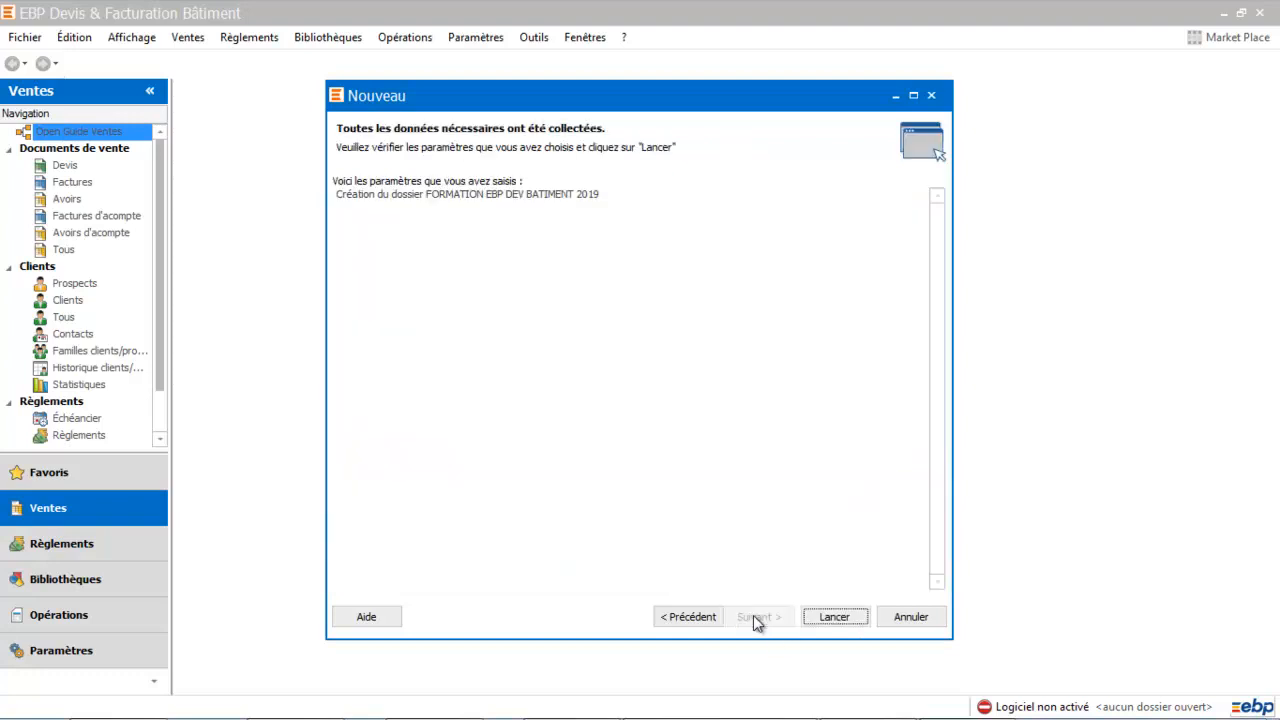
click(832, 617)
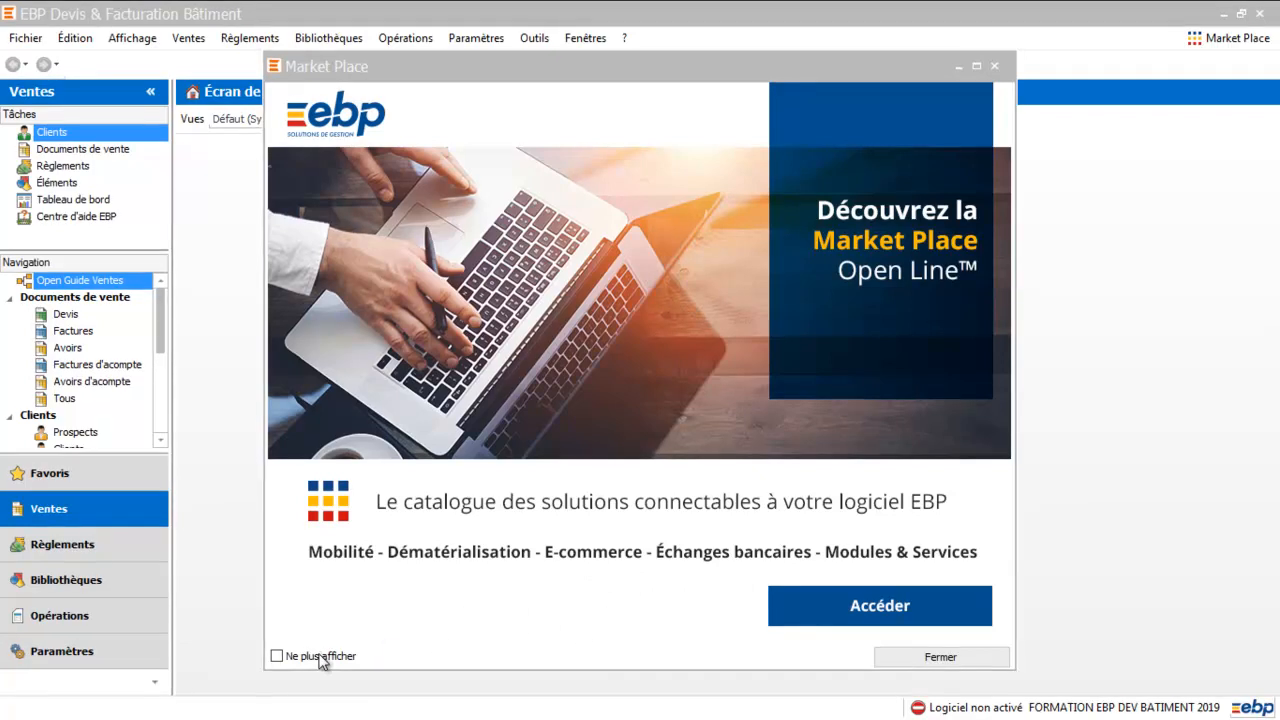
Set the Market Place promotion to Ne plus afficher and close it
click(278, 656)
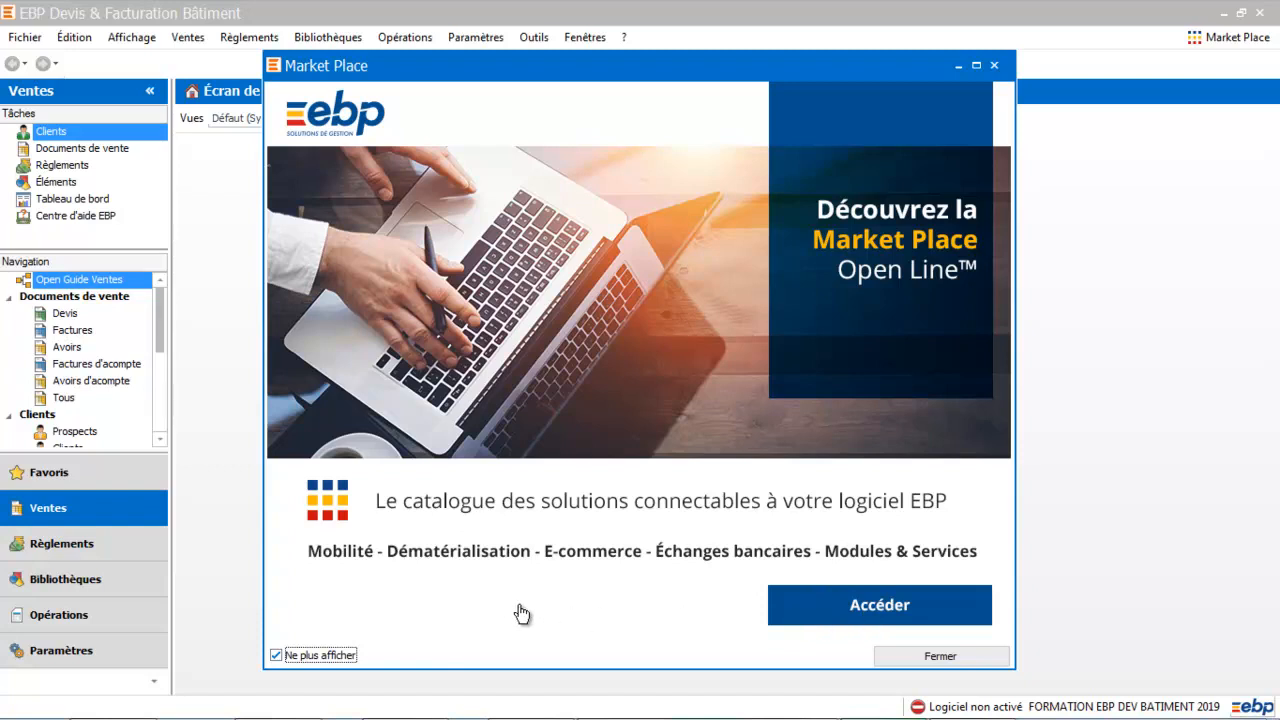
click(955, 660)
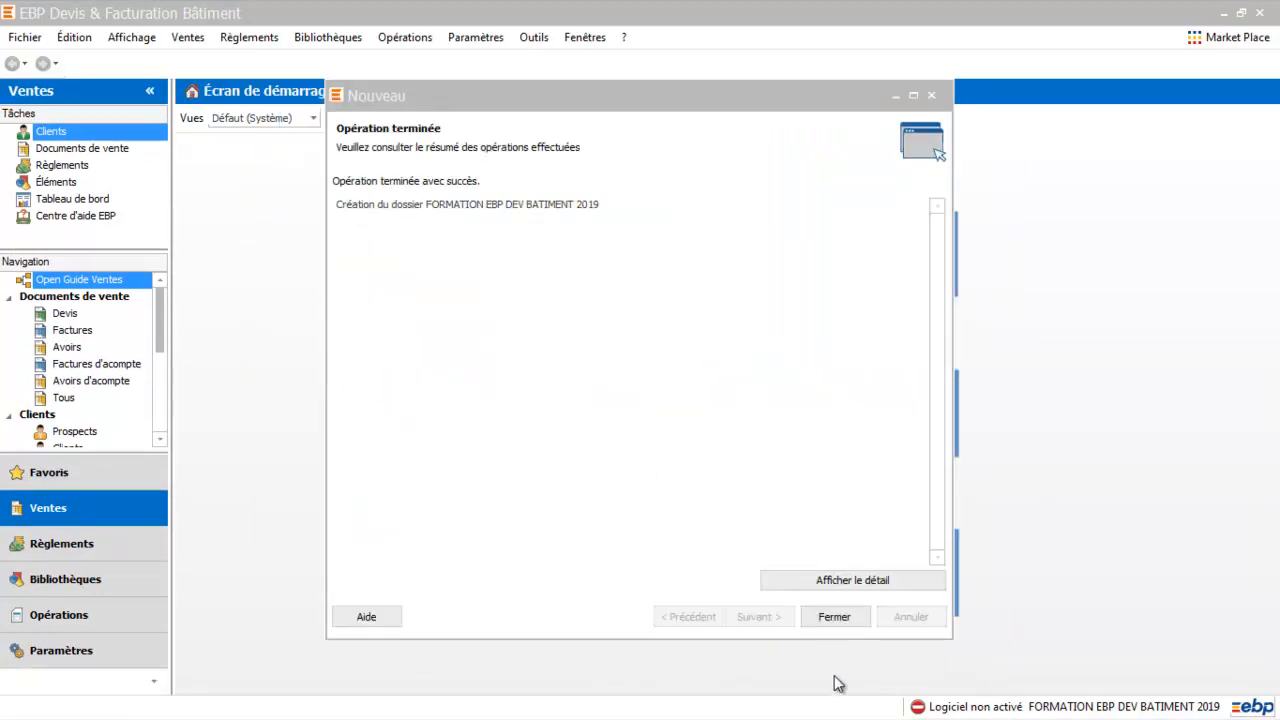
Close the Opération terminée page to reach the new dossier's Écran de démarrage
click(834, 617)
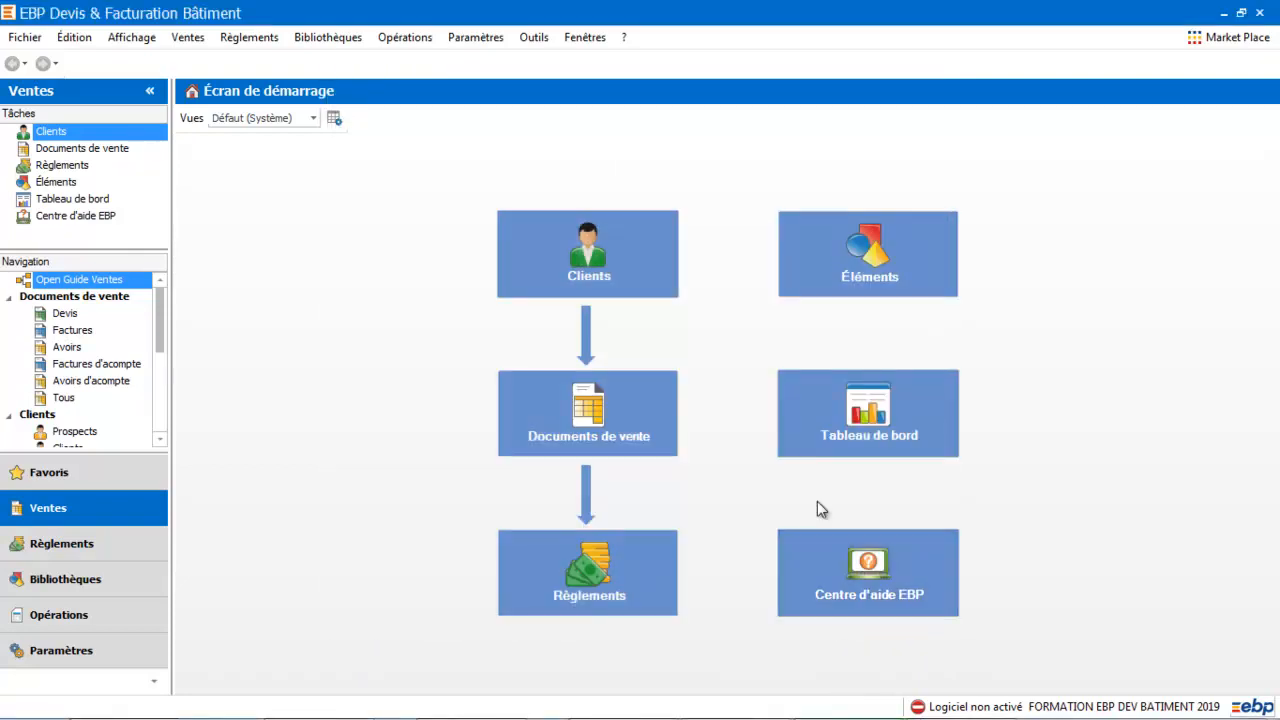